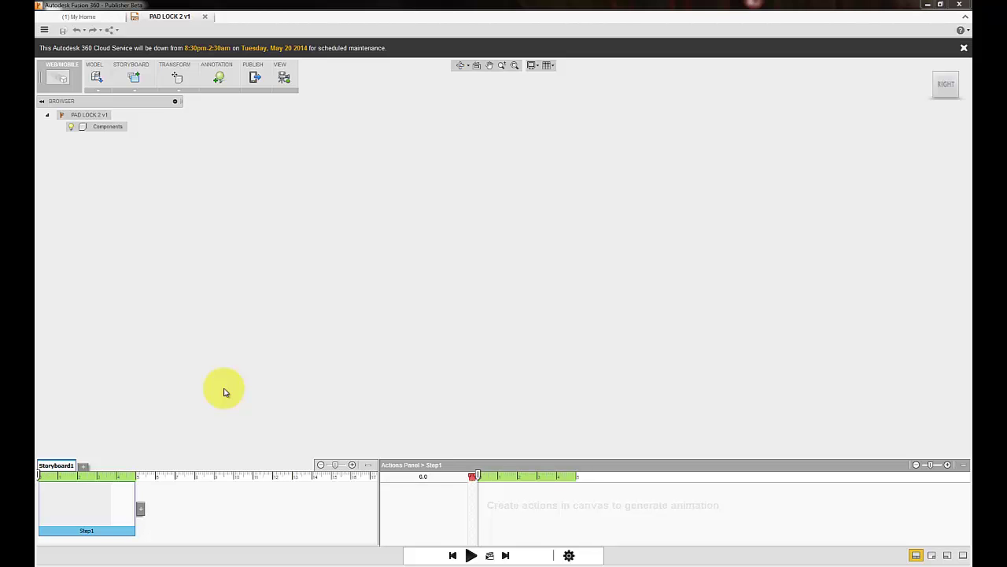
# Retrieve the Pad Lock model into the storyboard, filtering the available designs by "pad lock".
pyautogui.click(96, 76)
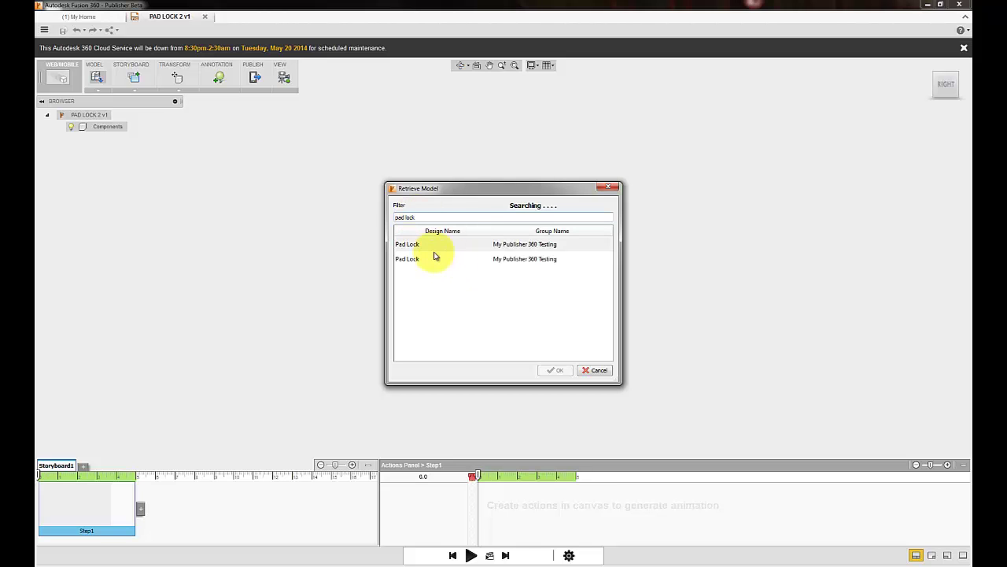
pyautogui.click(438, 246)
pyautogui.click(556, 370)
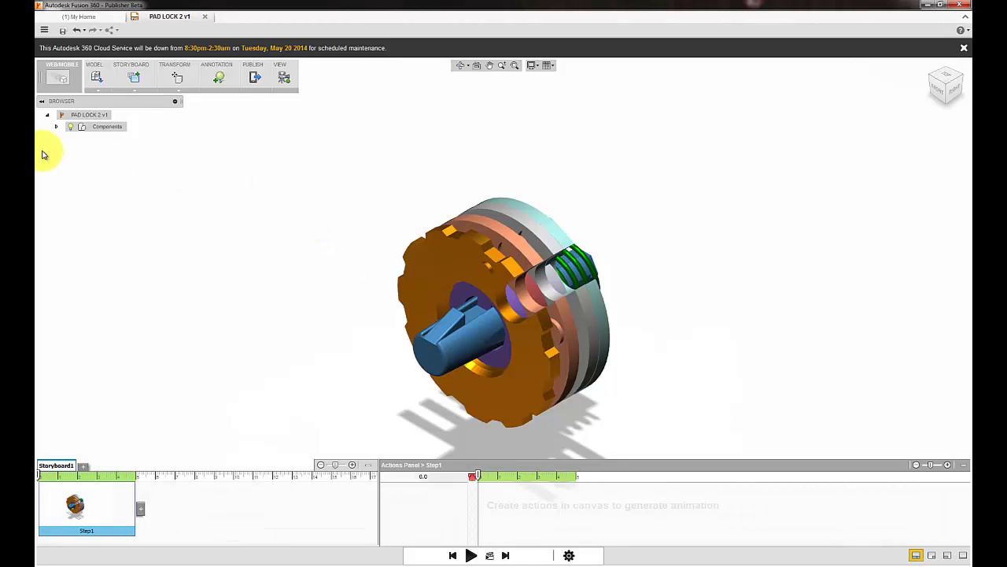
# Expand the Pad Lock assembly and show all its hidden parts, from Combo Backing Plate through Case Back, Catch and Catch (1).
pyautogui.click(56, 127)
pyautogui.click(67, 140)
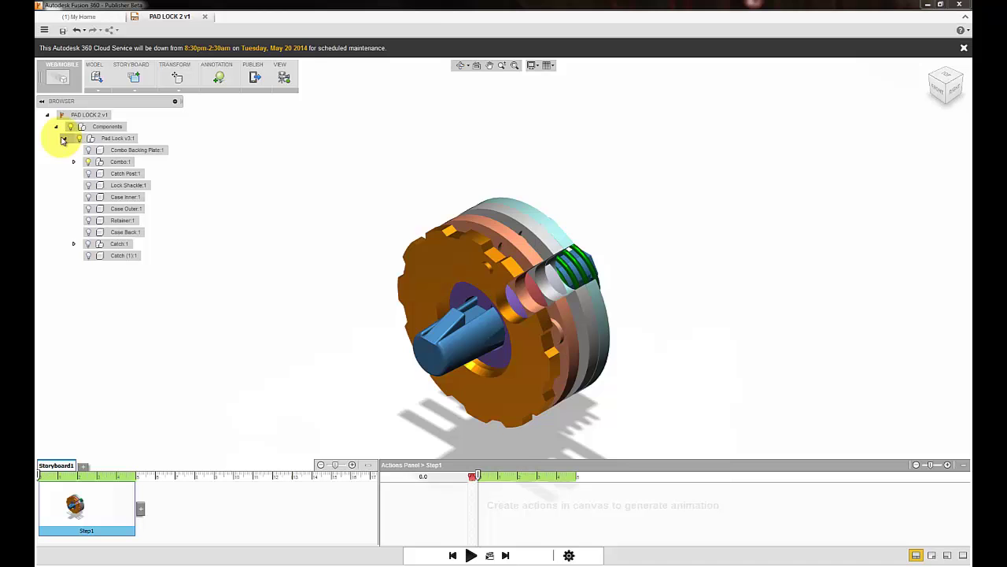
pyautogui.click(88, 149)
pyautogui.click(88, 173)
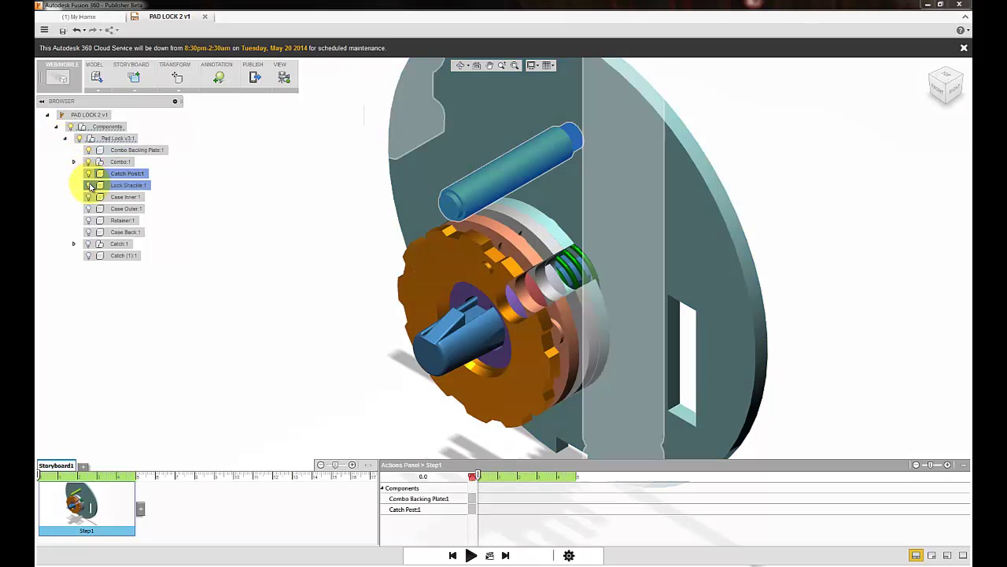
pyautogui.click(88, 184)
pyautogui.click(88, 197)
pyautogui.click(89, 209)
pyautogui.click(89, 221)
pyautogui.click(89, 232)
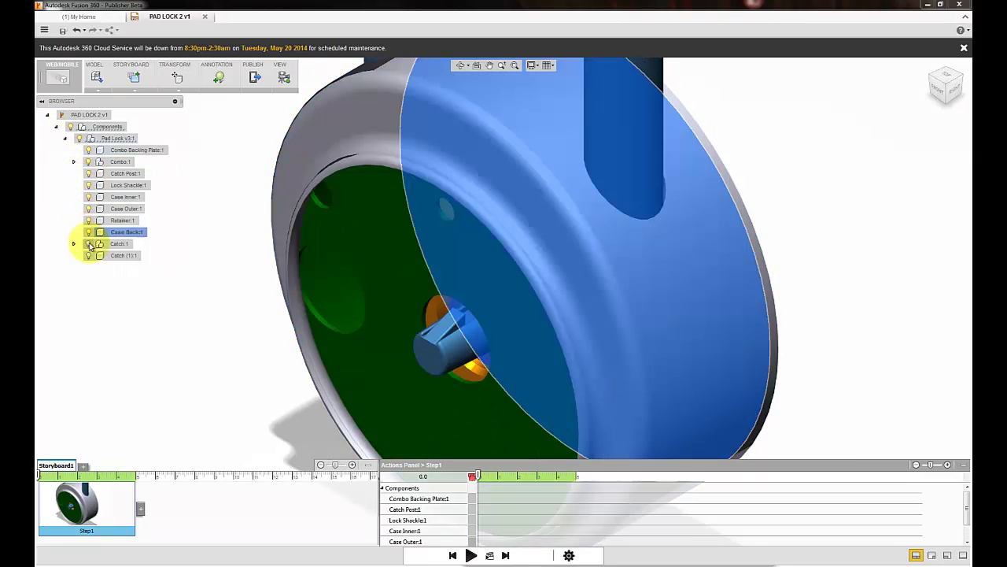
pyautogui.click(89, 244)
pyautogui.click(89, 256)
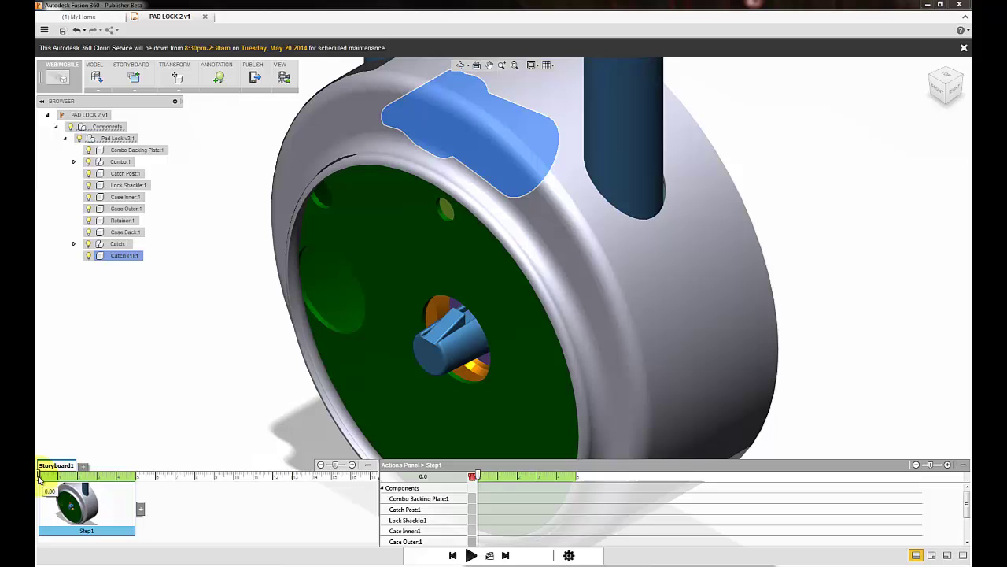
# Set the Step1 time to 3.9 and record a camera view of the whole padlock turned to show its back.
pyautogui.moveTo(47, 478); pyautogui.dragTo(114, 477)
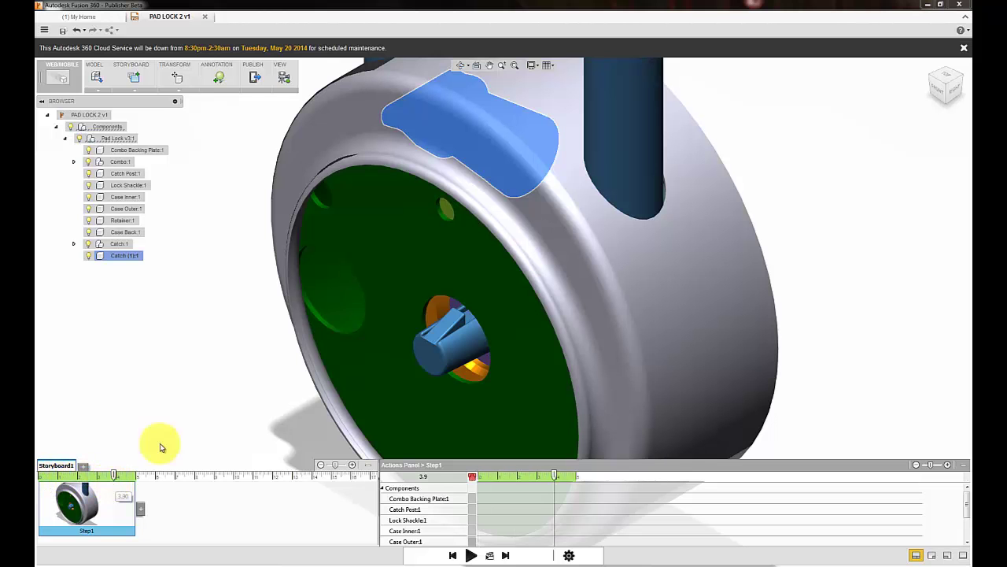
pyautogui.scroll(-5, 229, 400)
pyautogui.moveTo(209, 396); pyautogui.dragTo(322, 328, button='middle')
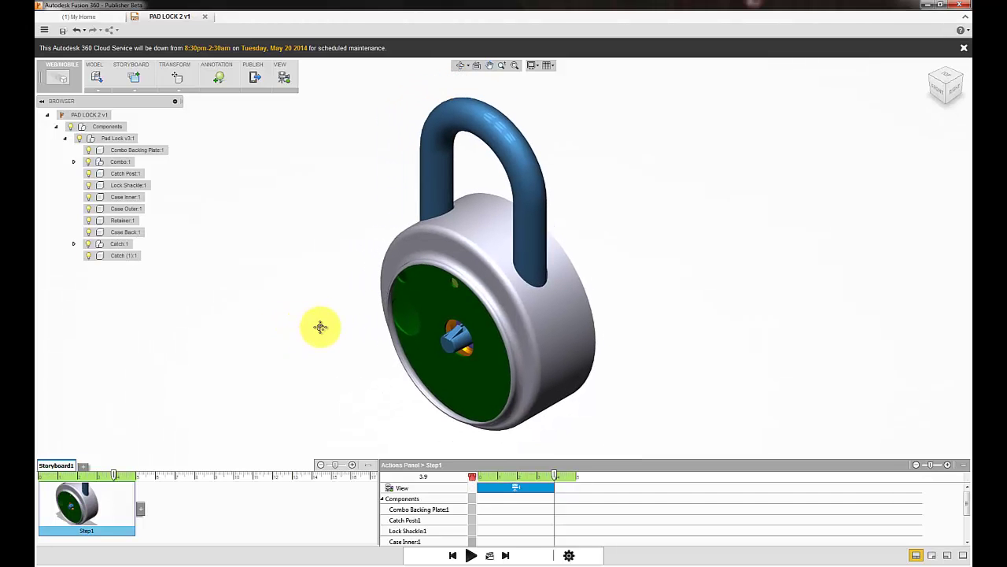
pyautogui.click(464, 66)
pyautogui.click(474, 81)
pyautogui.moveTo(698, 310); pyautogui.dragTo(606, 319)
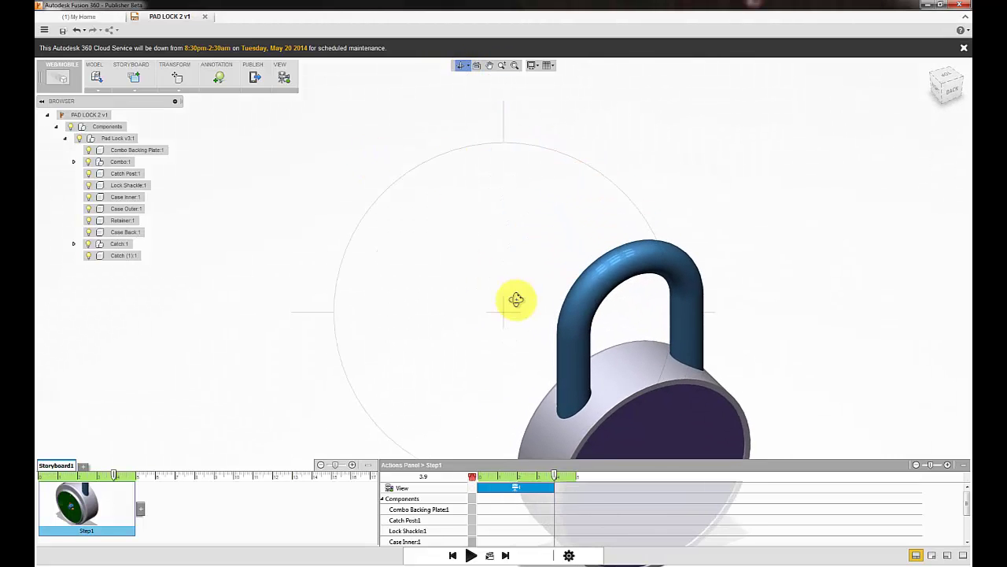
pyautogui.press('Escape')
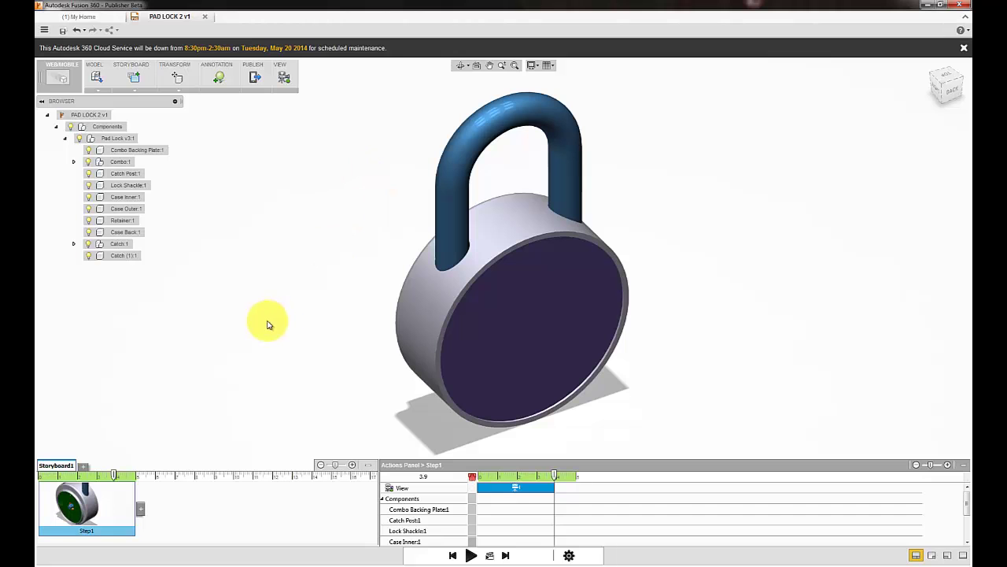
# Add a second storyboard step and record a zoomed-out camera view of the padlock at time 3.8.
pyautogui.click(140, 508)
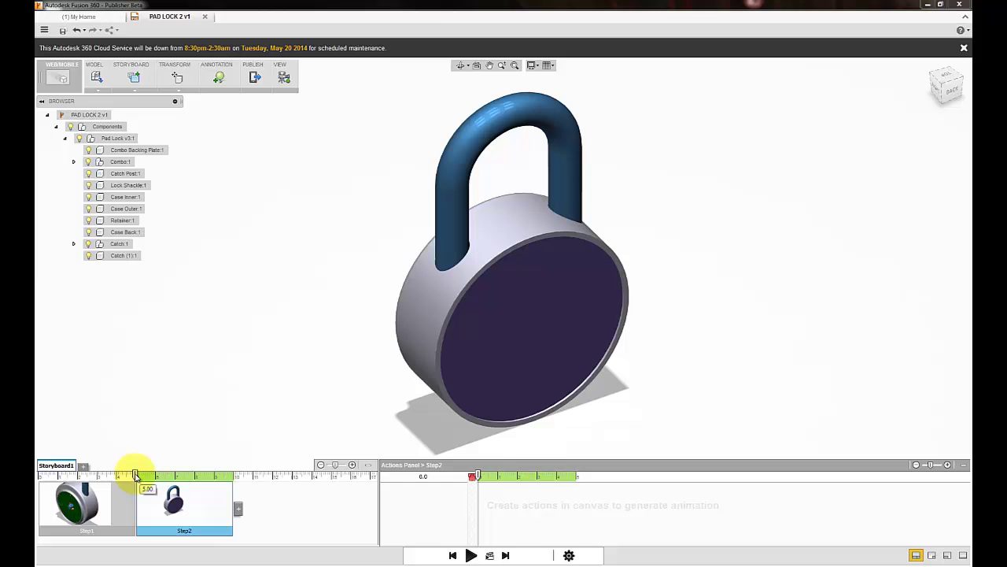
pyautogui.moveTo(135, 474); pyautogui.dragTo(208, 486)
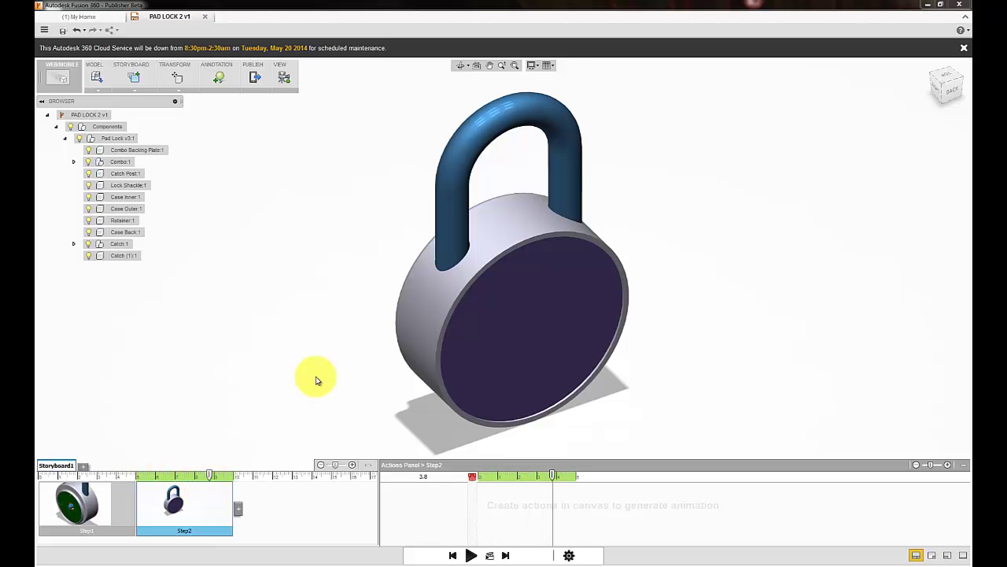
pyautogui.scroll(-3, 315, 378)
pyautogui.moveTo(315, 377); pyautogui.dragTo(322, 329, button='middle')
pyautogui.scroll(-3, 323, 329)
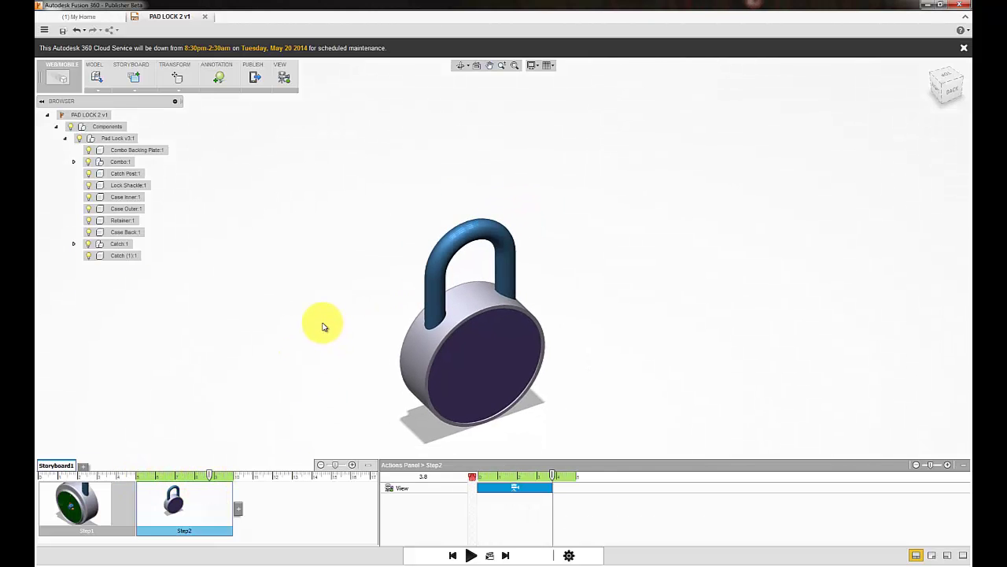
# Move the Lock Shackle 7 cm along Y, out of the lock body, in Step2.
pyautogui.click(178, 77)
pyautogui.click(462, 242)
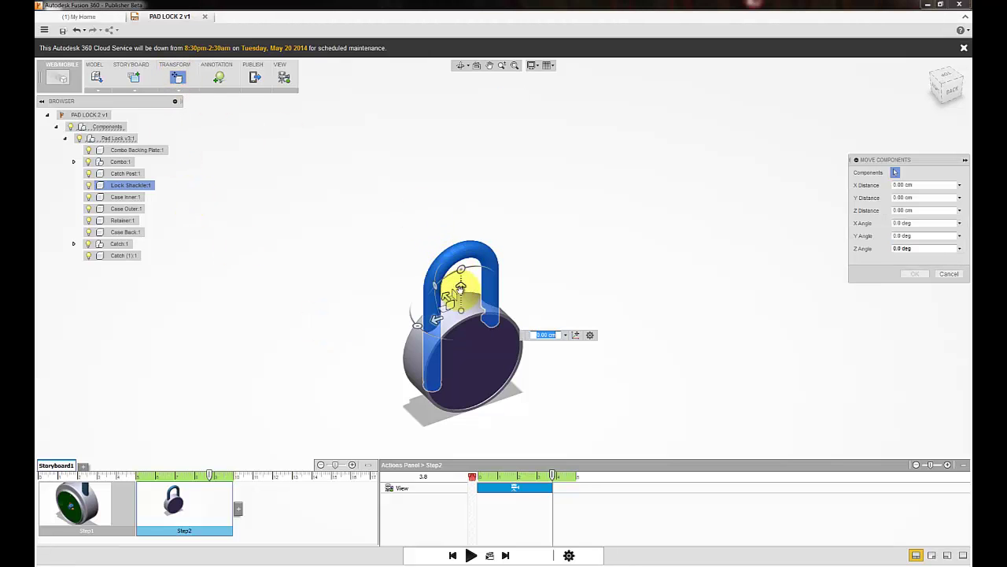
pyautogui.moveTo(460, 268); pyautogui.dragTo(462, 152)
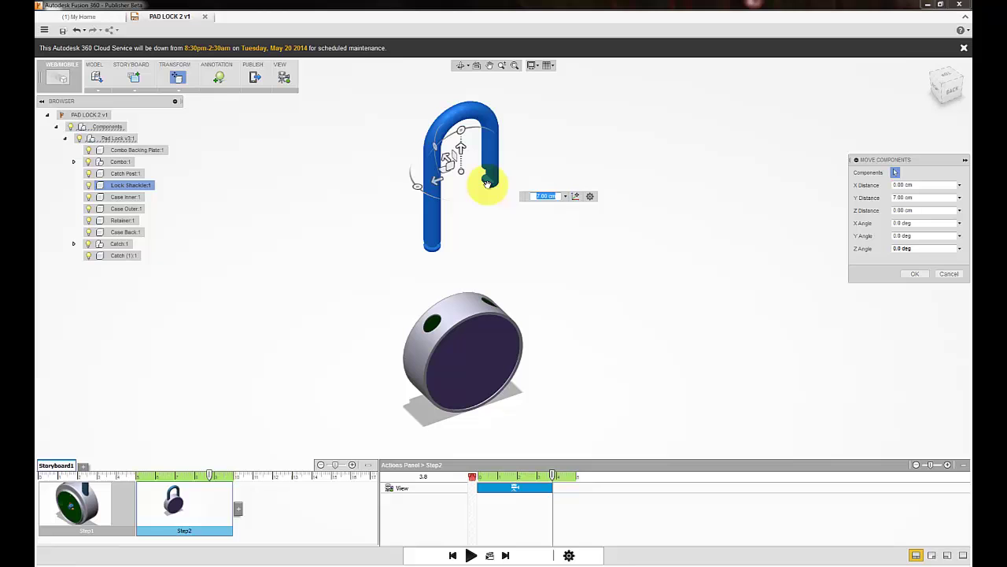
pyautogui.click(913, 274)
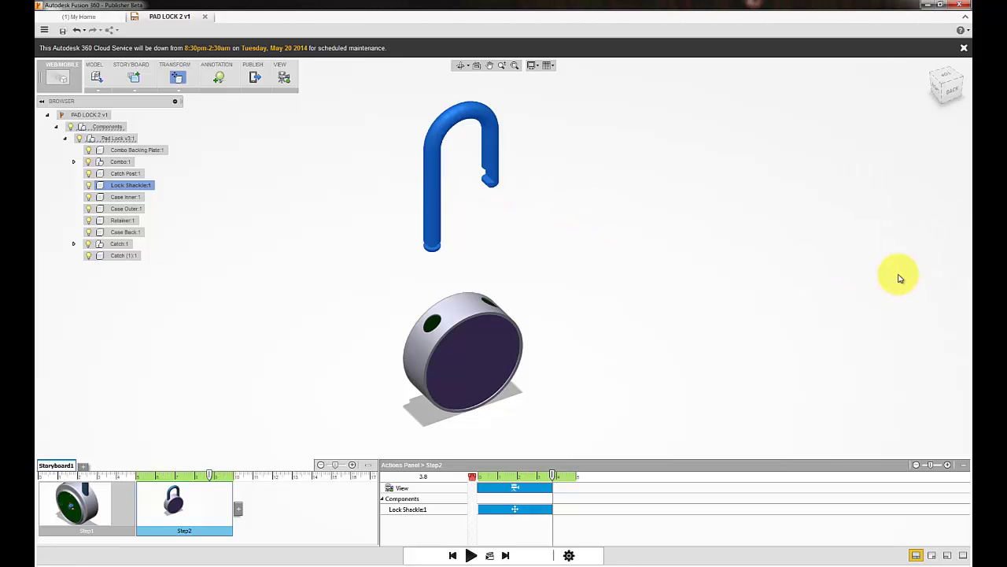
# Move the Case Outer component 4 cm along Z, off the lock body, in Step2.
pyautogui.click(471, 299)
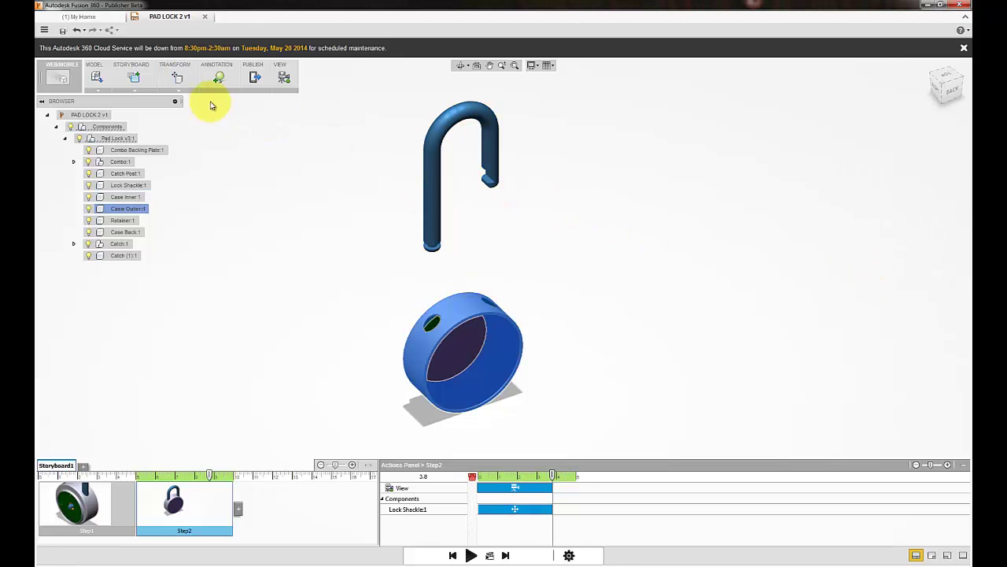
pyautogui.click(177, 76)
pyautogui.moveTo(445, 335); pyautogui.dragTo(397, 288)
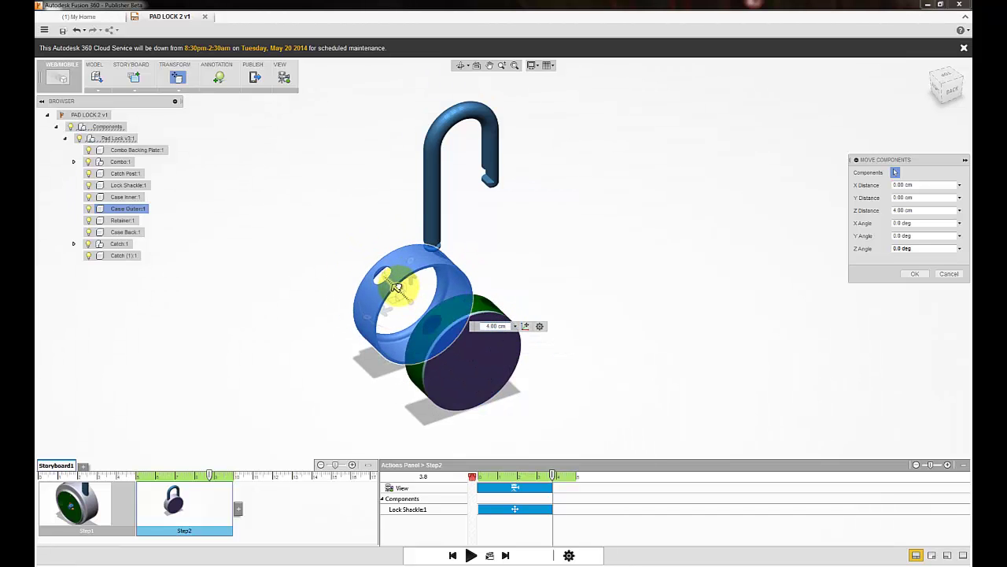
pyautogui.click(623, 286)
pyautogui.click(398, 401)
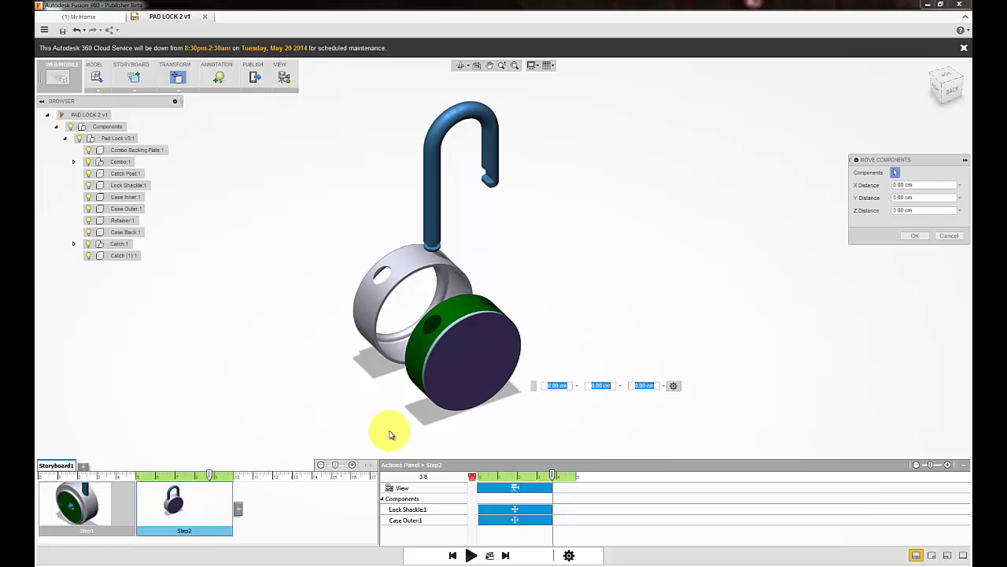
# Add a third storyboard step that starts with the camera on the lock's front side and the Lock Shackle hidden.
pyautogui.click(239, 508)
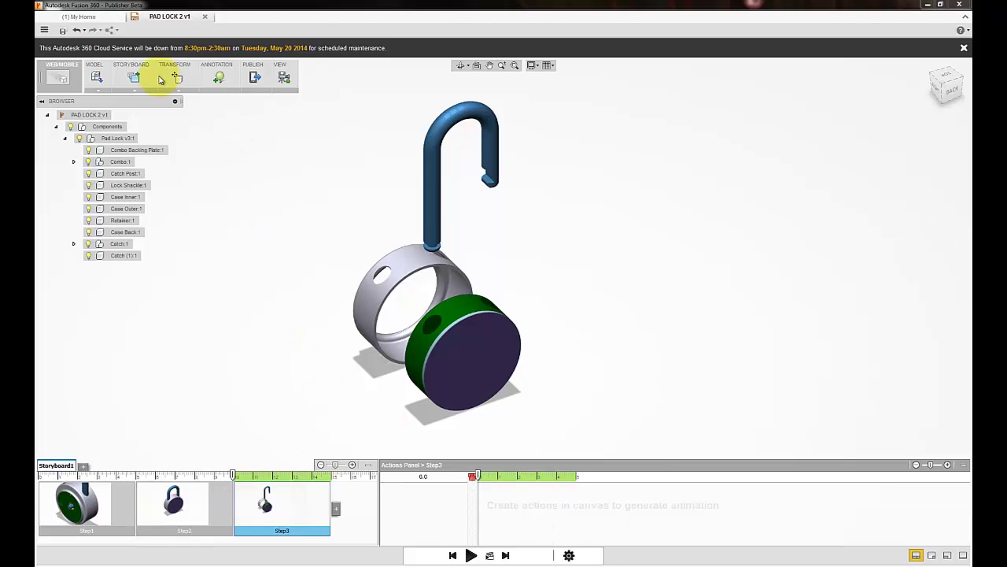
pyautogui.click(462, 65)
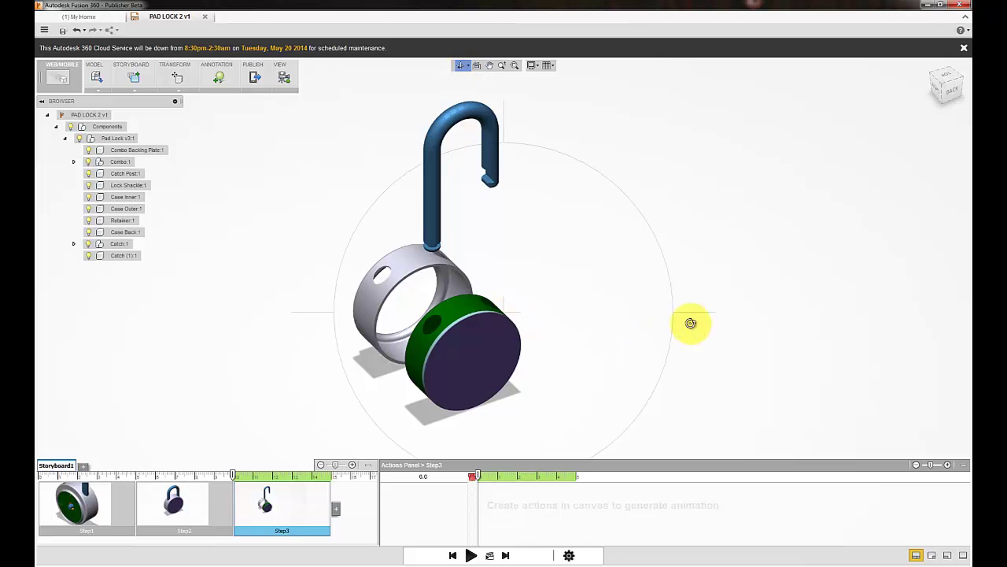
pyautogui.moveTo(695, 315); pyautogui.dragTo(792, 308)
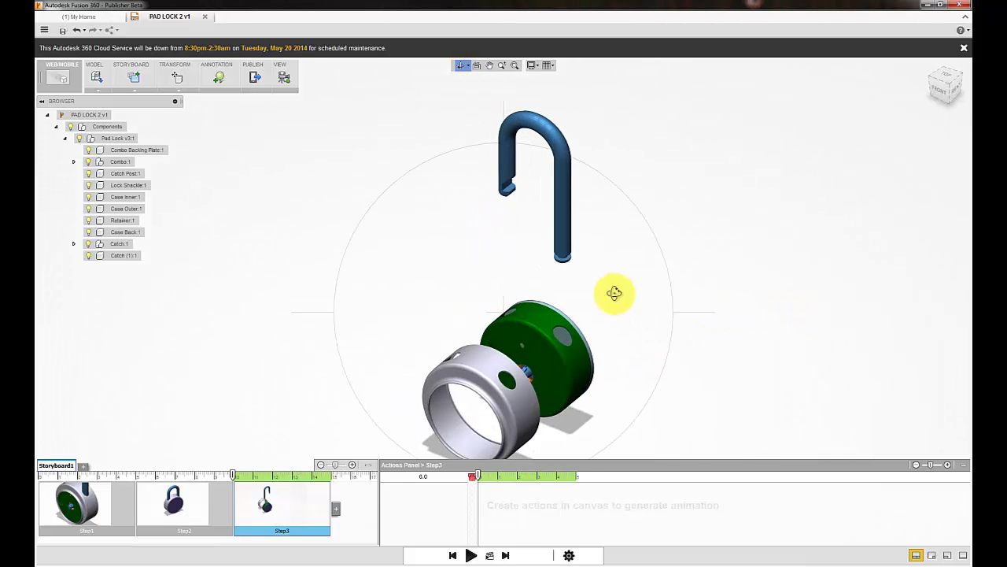
pyautogui.moveTo(609, 292); pyautogui.dragTo(599, 241)
pyautogui.moveTo(589, 304); pyautogui.dragTo(564, 241, button='middle')
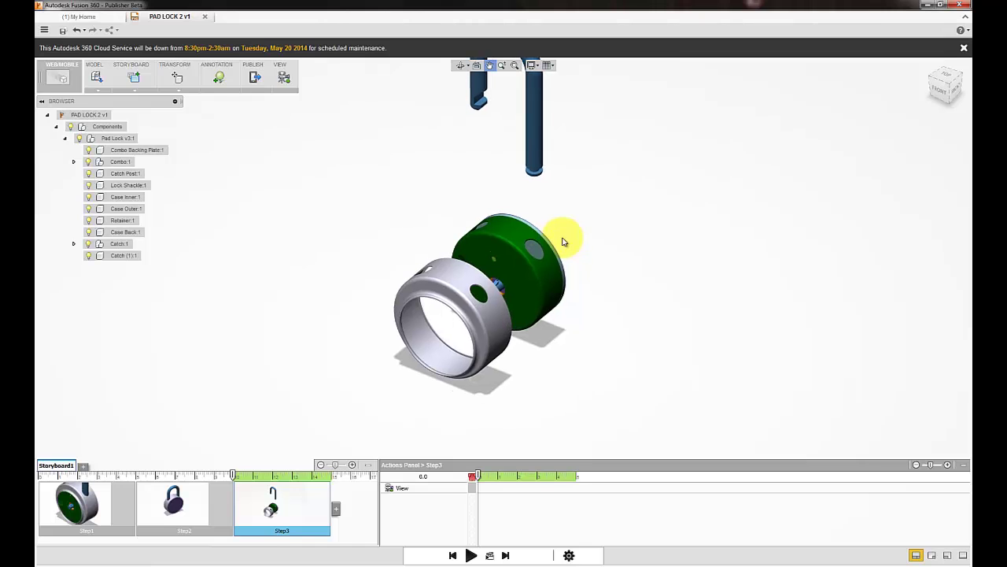
pyautogui.click(535, 143)
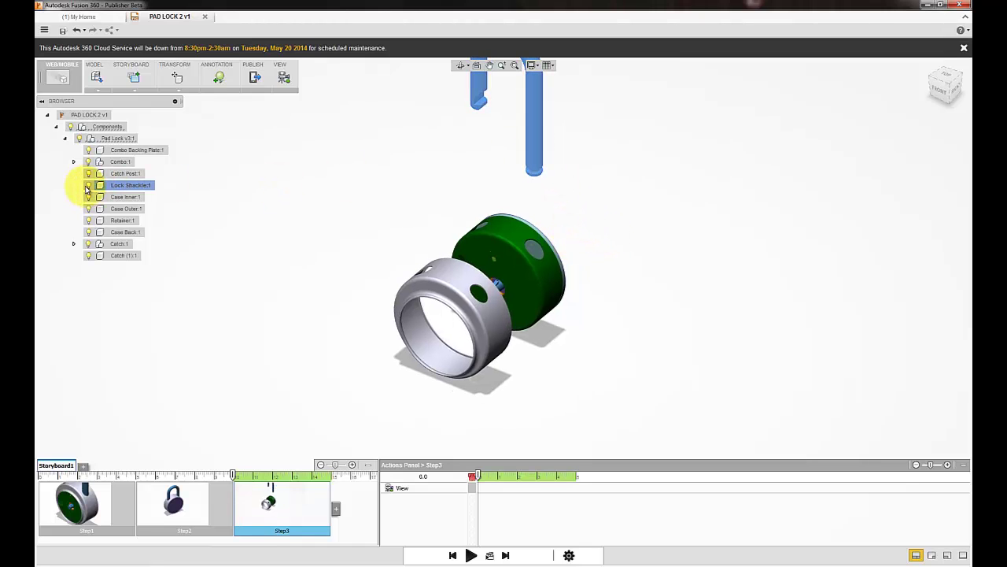
pyautogui.click(302, 294)
# Move Case Inner and Case Outer together 5 cm along Z at time 3.1 in Step3.
pyautogui.moveTo(233, 475); pyautogui.dragTo(294, 478)
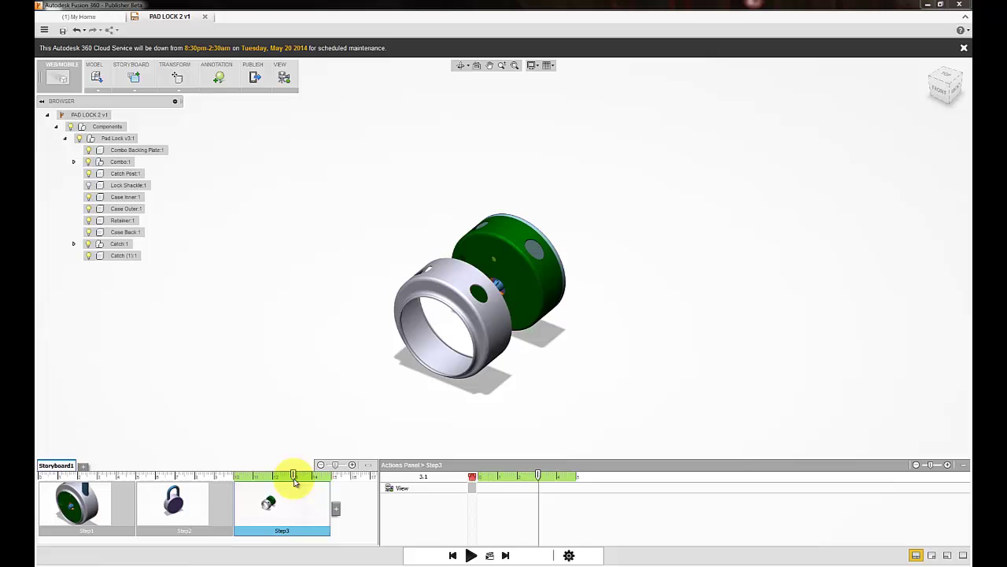
pyautogui.click(178, 78)
pyautogui.click(446, 313)
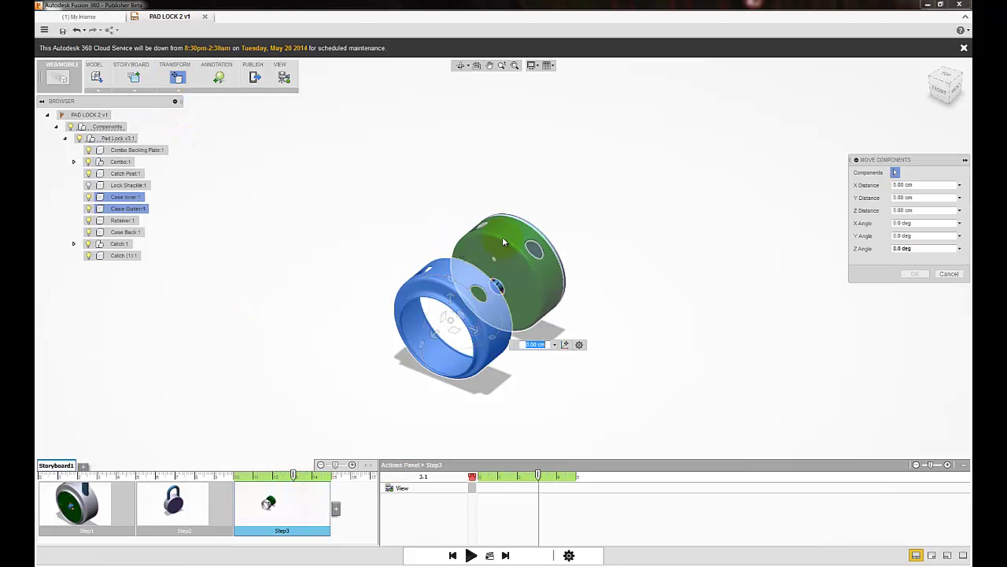
pyautogui.click(492, 303)
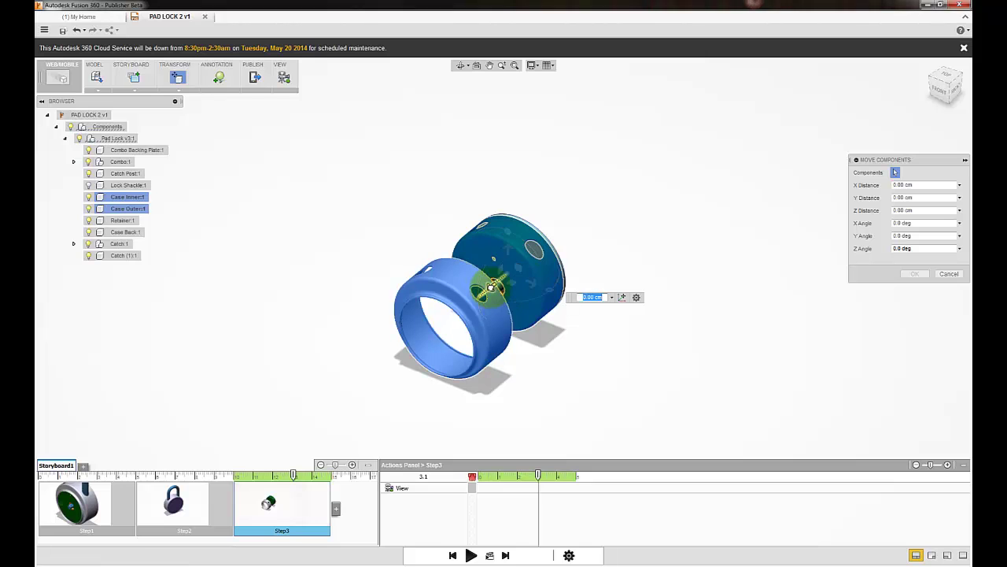
pyautogui.moveTo(492, 303); pyautogui.dragTo(402, 327)
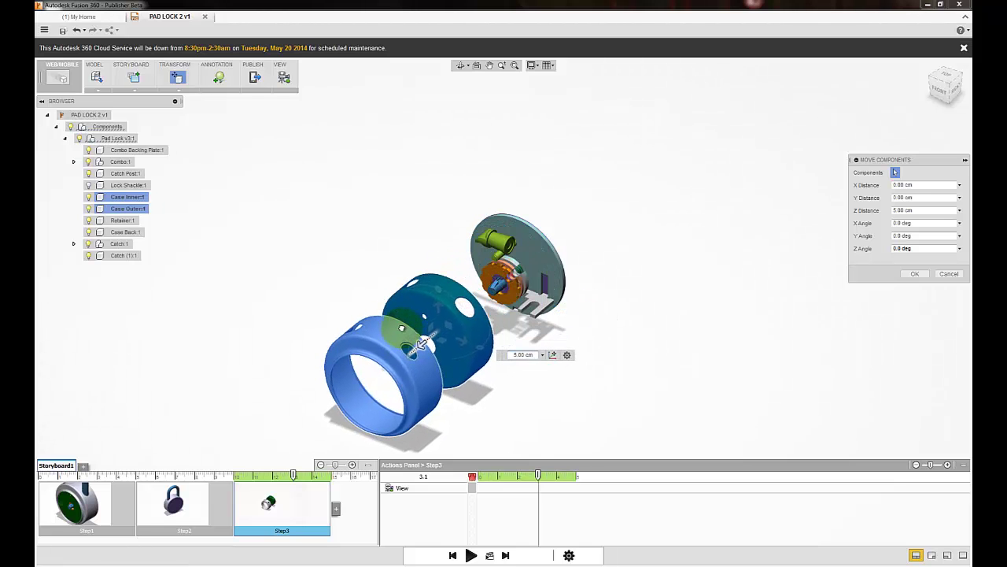
pyautogui.click(636, 277)
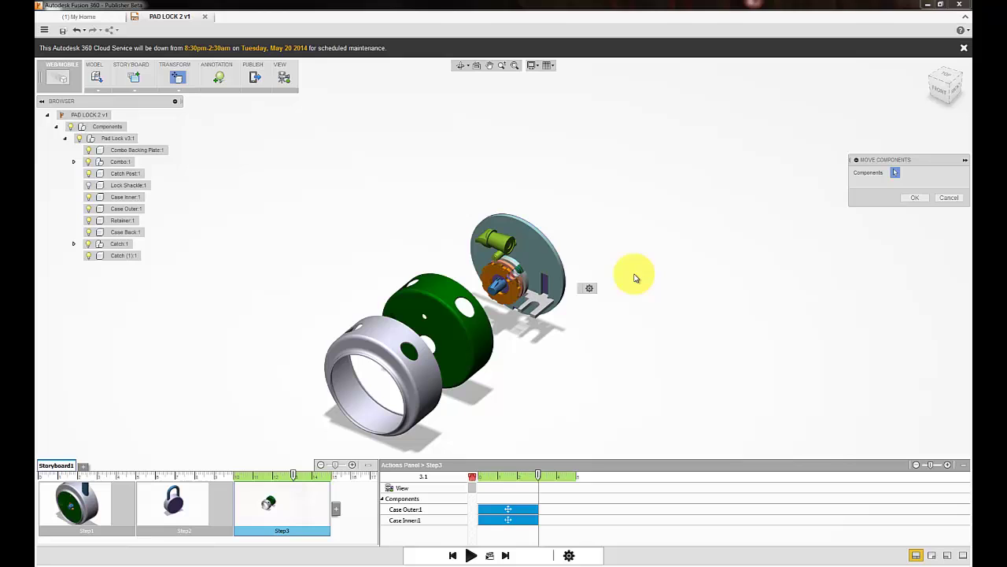
pyautogui.click(913, 198)
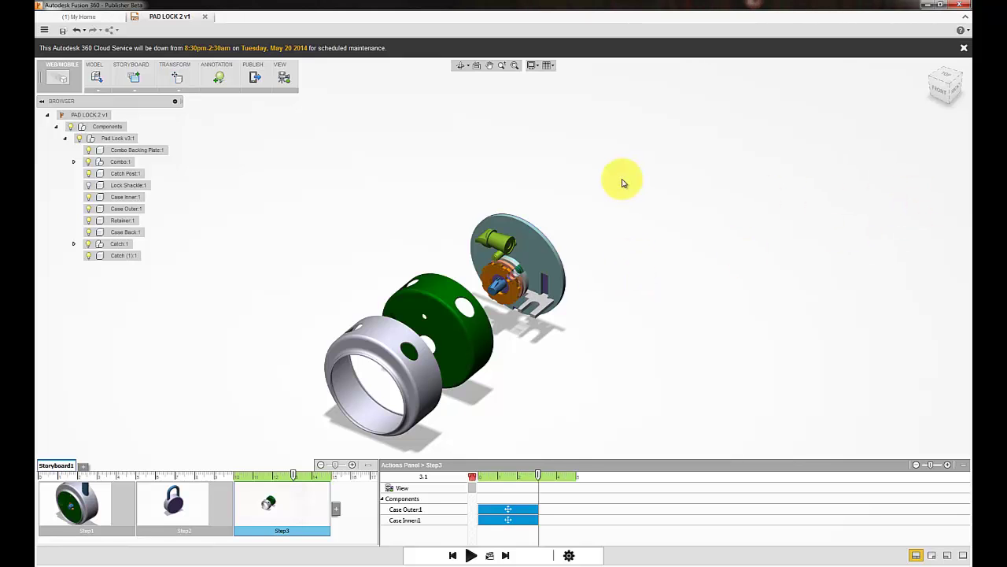
# Move the Catch (1) component 4 cm along Y, above the backing plate, in Step3.
pyautogui.click(490, 238)
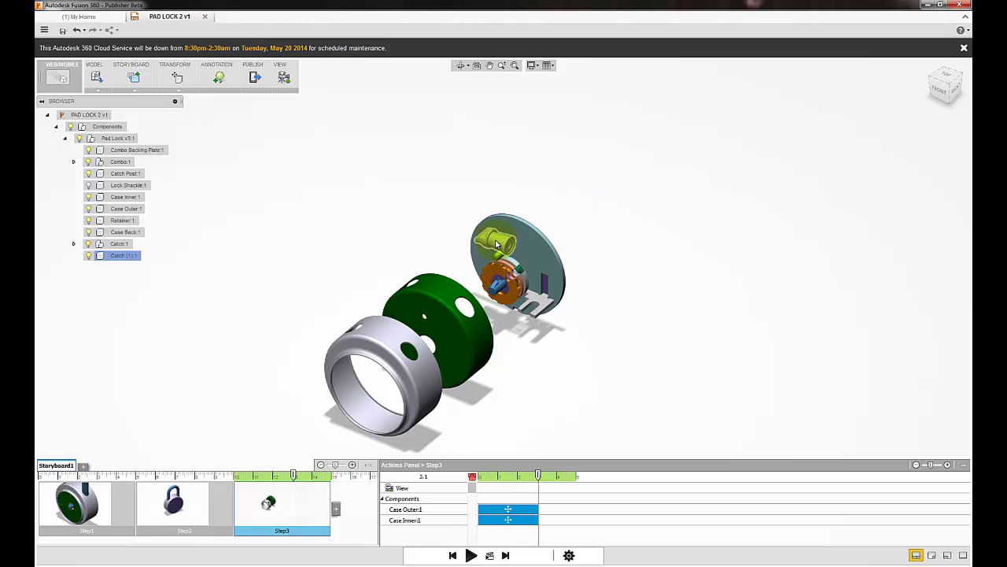
pyautogui.click(177, 77)
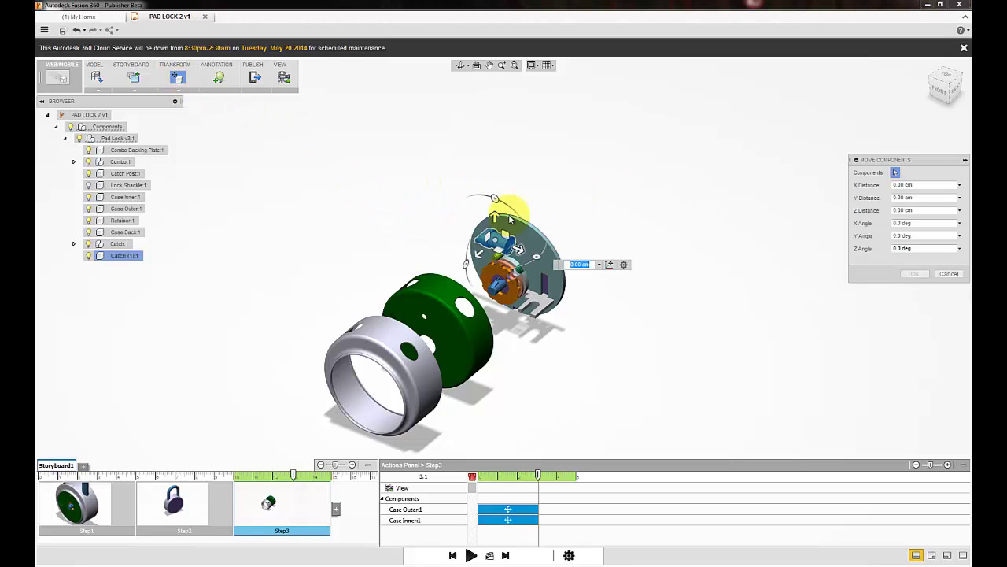
pyautogui.moveTo(493, 215); pyautogui.dragTo(465, 153)
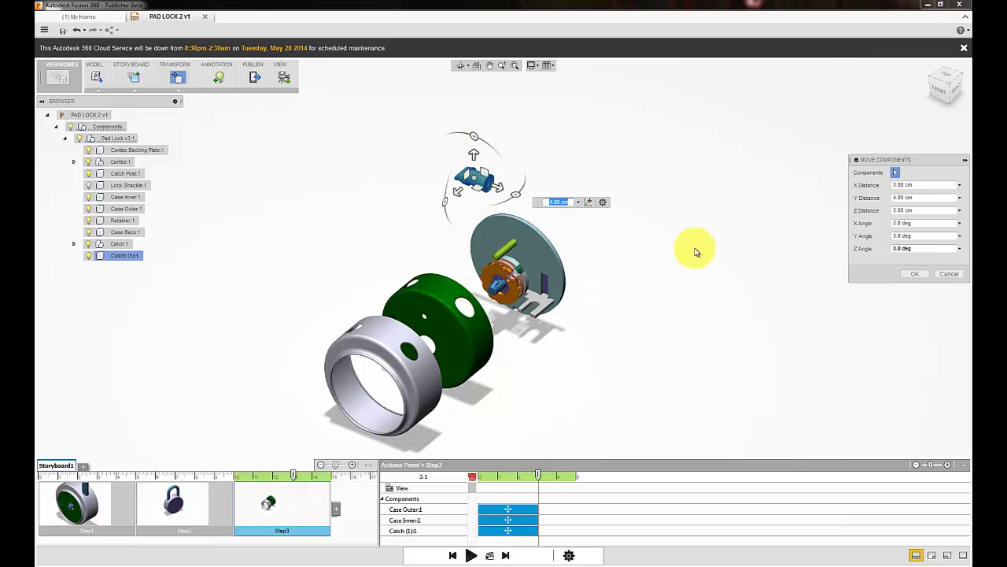
pyautogui.click(912, 275)
pyautogui.moveTo(652, 277); pyautogui.dragTo(696, 224, button='middle')
# Add a fourth storyboard step and hide Case Inner, Case Outer and Catch (1) at its start.
pyautogui.click(336, 508)
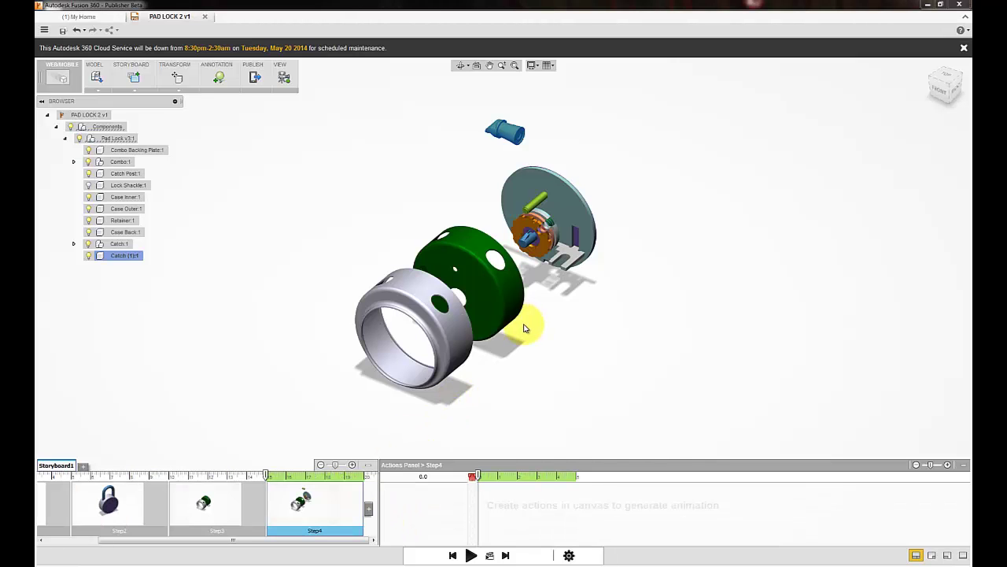
pyautogui.click(473, 319)
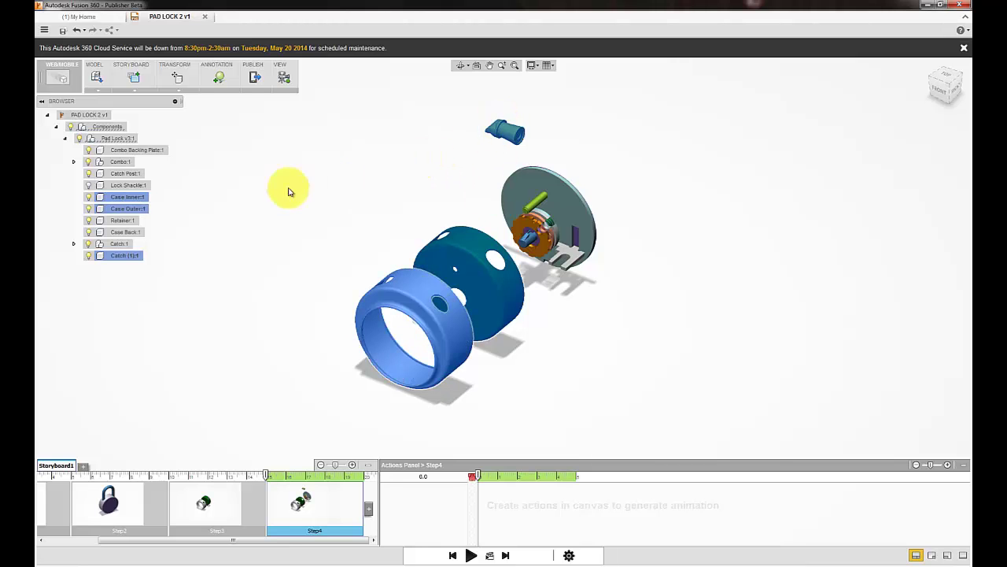
pyautogui.click(94, 196)
pyautogui.click(89, 209)
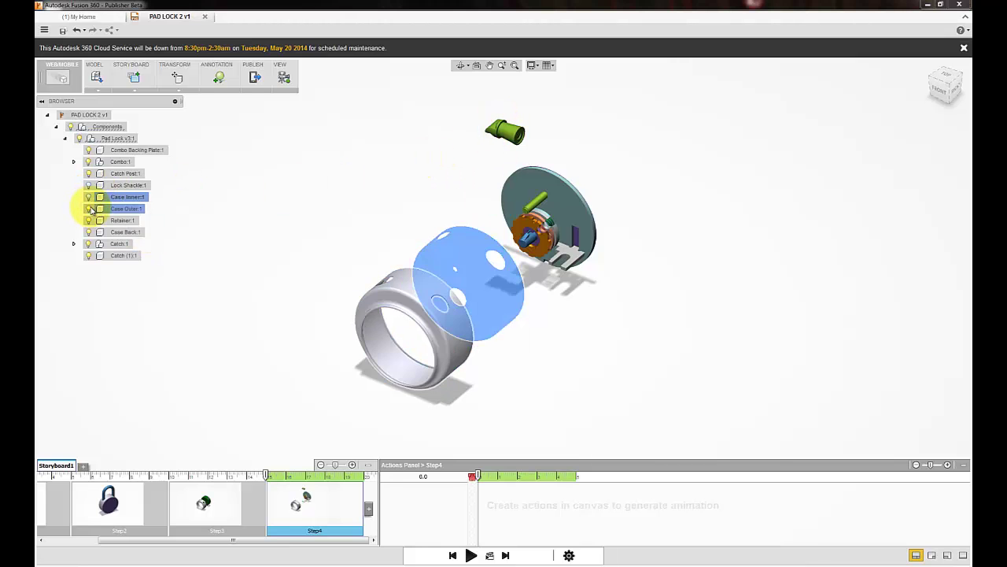
pyautogui.click(89, 255)
# Set Step4's starting camera closer to the remaining lock parts, turned further toward the backing plate's edge.
pyautogui.scroll(2, 551, 311)
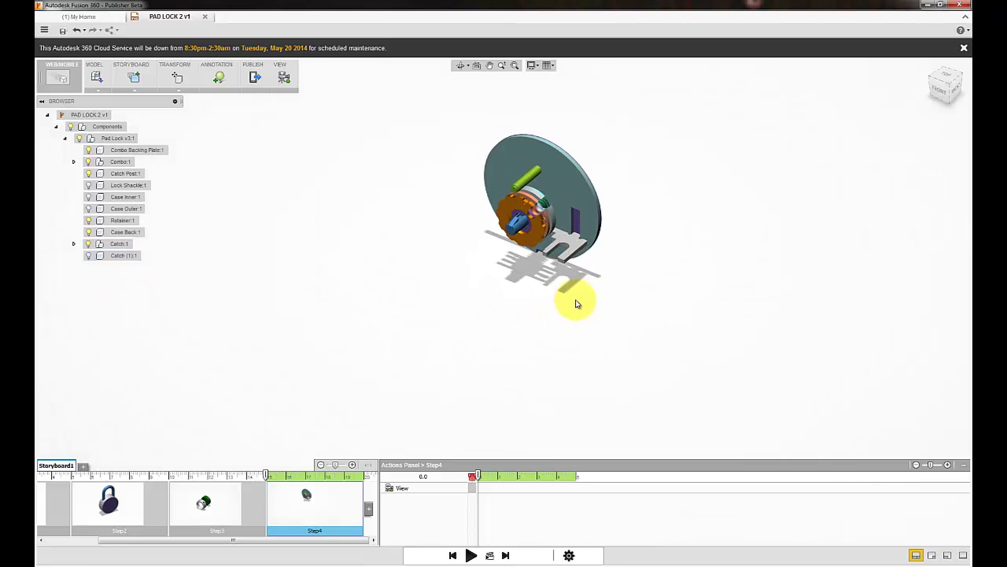
pyautogui.scroll(4, 629, 197)
pyautogui.click(117, 244)
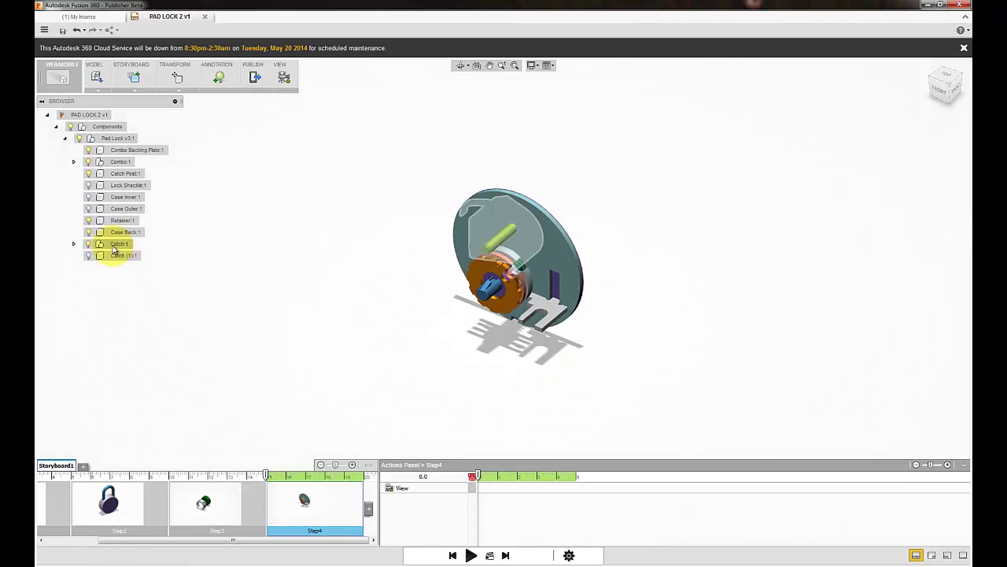
pyautogui.keyDown('shift'); pyautogui.moveTo(359, 299); pyautogui.dragTo(409, 347, button='middle'); pyautogui.keyUp('shift')
pyautogui.click(408, 347)
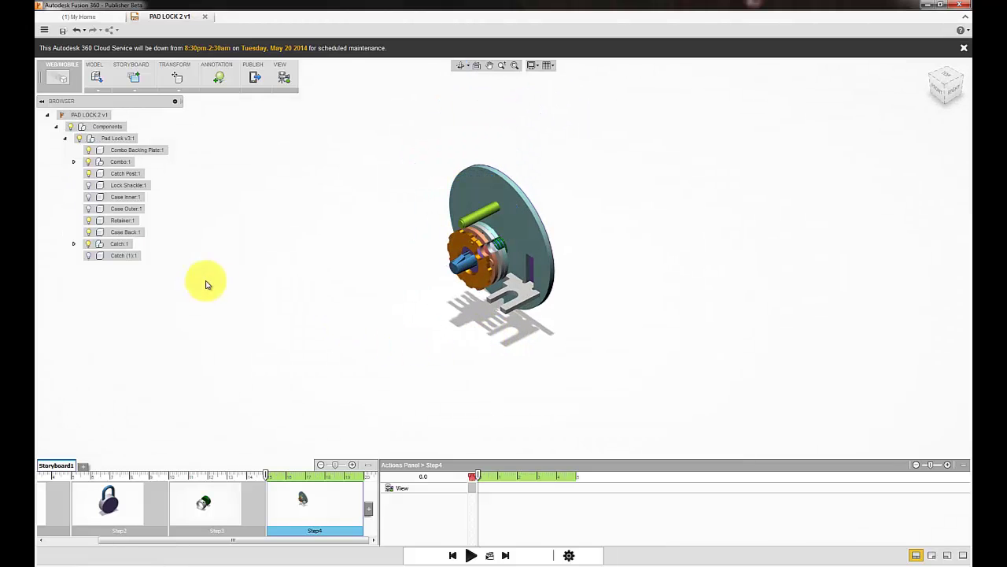
# Expand the Catch subassembly and try toggling the Catch Body's visibility at the start of Step4.
pyautogui.click(74, 245)
pyautogui.click(96, 259)
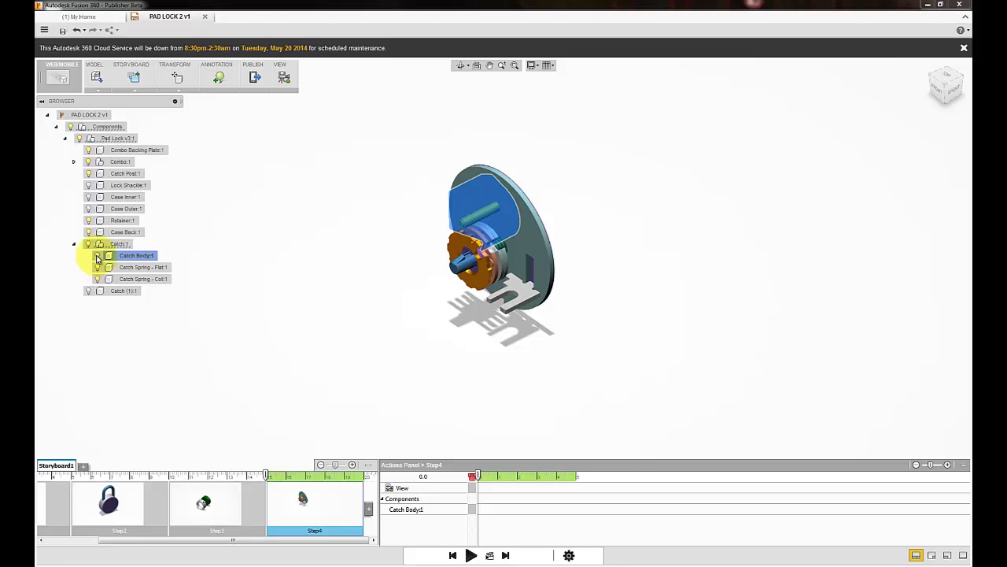
pyautogui.click(269, 249)
pyautogui.scroll(1, 424, 304)
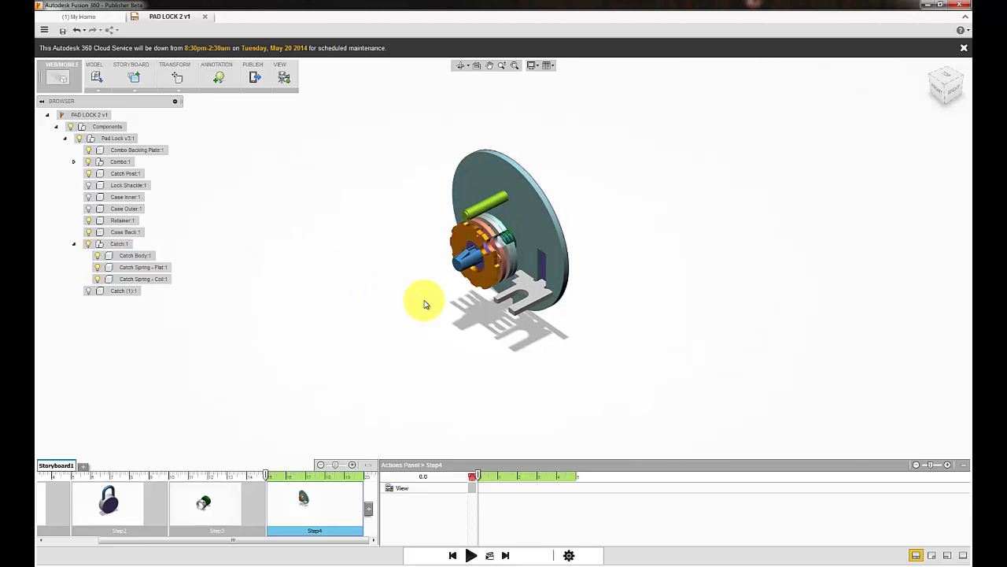
pyautogui.scroll(-1, 405, 311)
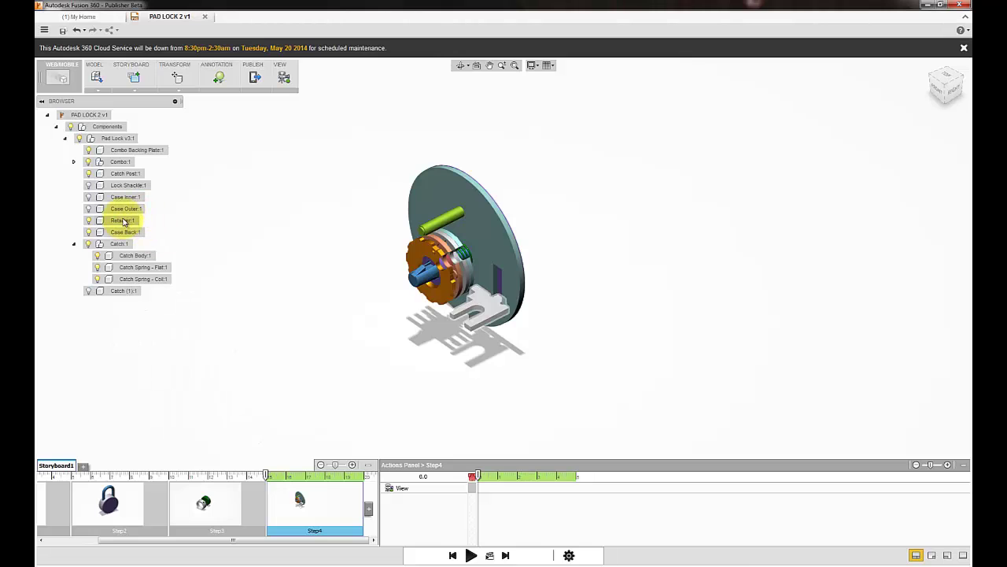
# Try a one-level Auto Explode of the Combo subassembly, reducing the explosion scale to its minimum.
pyautogui.click(118, 162)
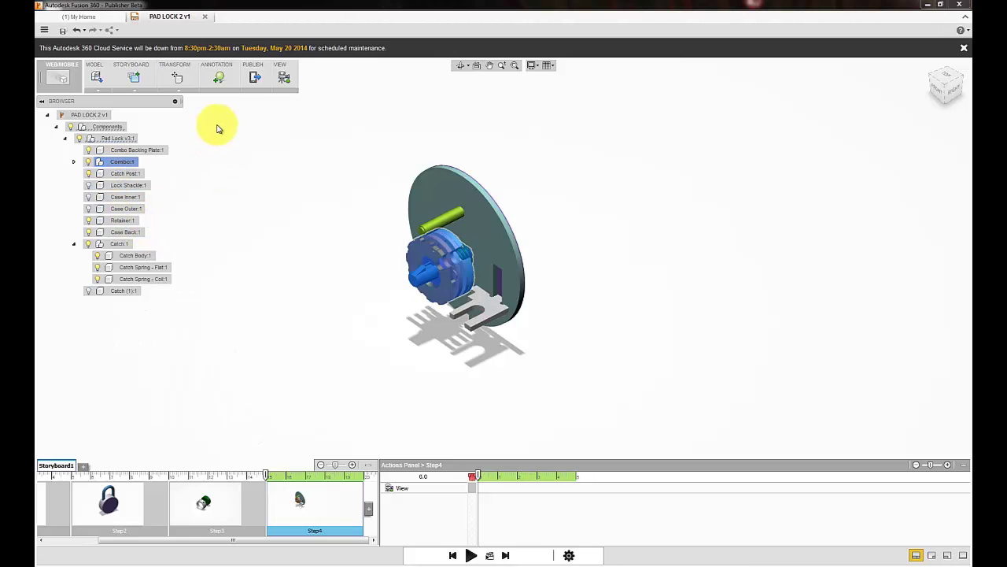
pyautogui.click(179, 92)
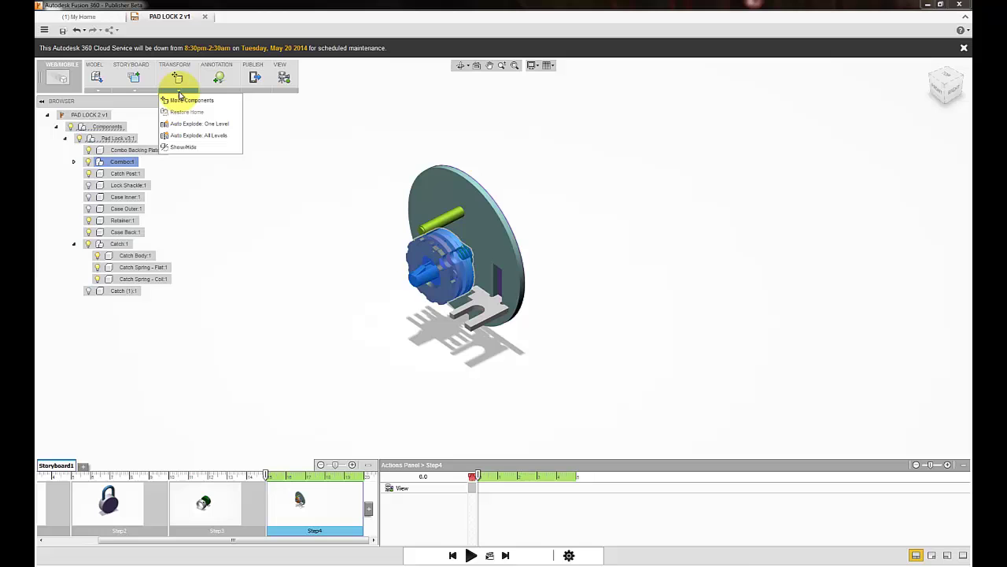
pyautogui.click(191, 127)
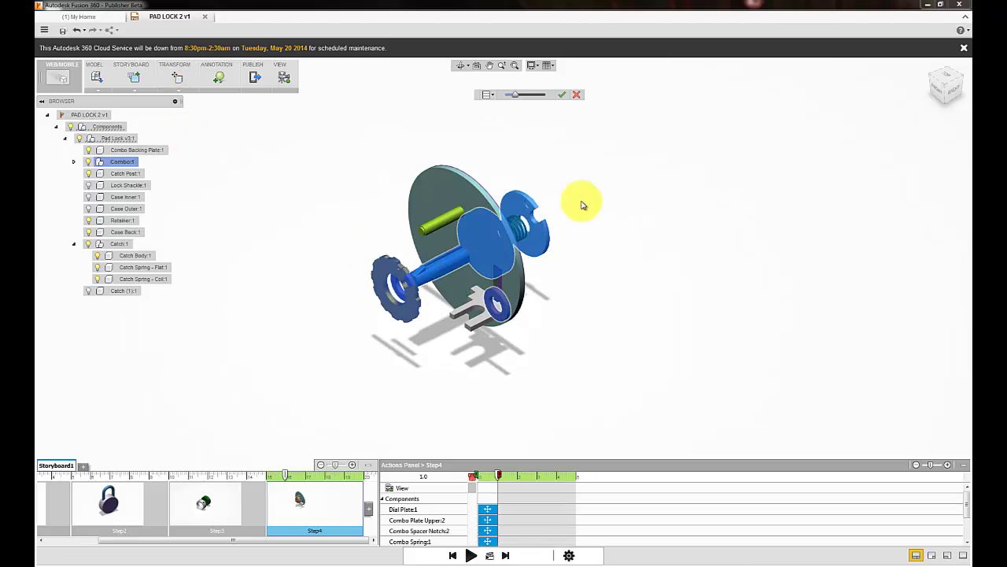
pyautogui.moveTo(521, 94); pyautogui.dragTo(488, 96)
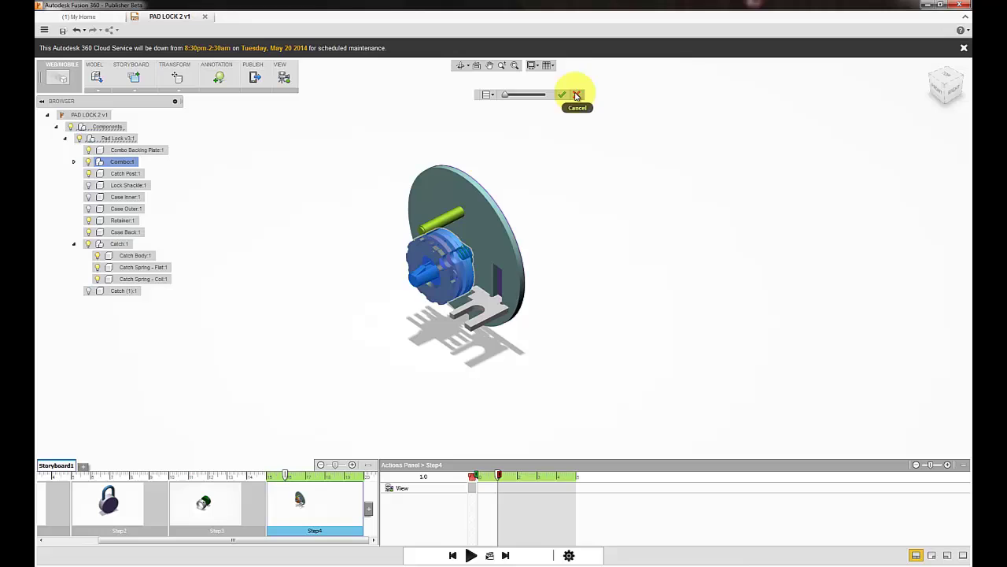
pyautogui.click(561, 95)
# Recenter the camera at time 1.0 in Step4 and move the Combo subassembly about 4.9 cm along Z at time 3.9.
pyautogui.moveTo(555, 218); pyautogui.dragTo(611, 202, button='middle')
pyautogui.click(615, 206)
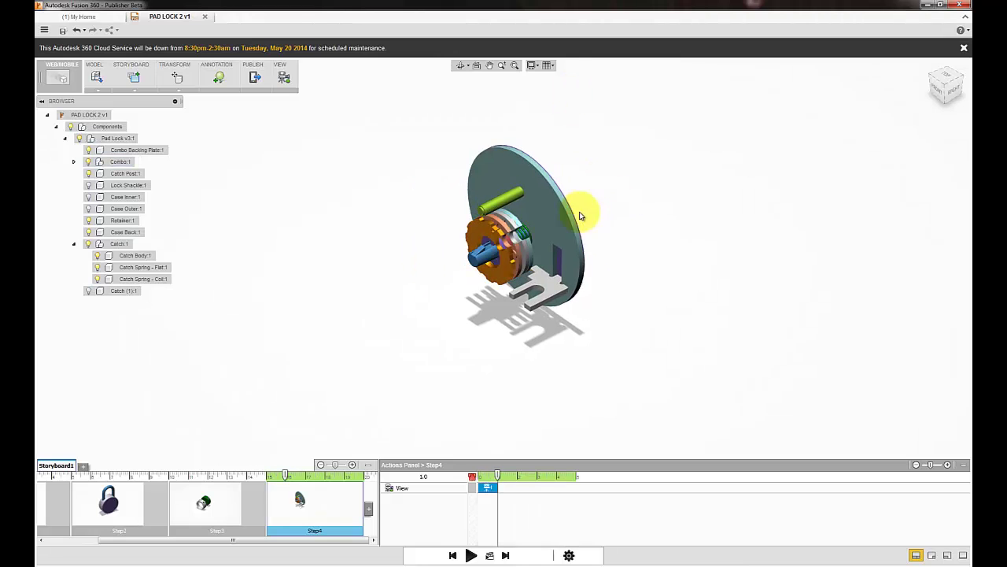
pyautogui.moveTo(285, 475); pyautogui.dragTo(343, 479)
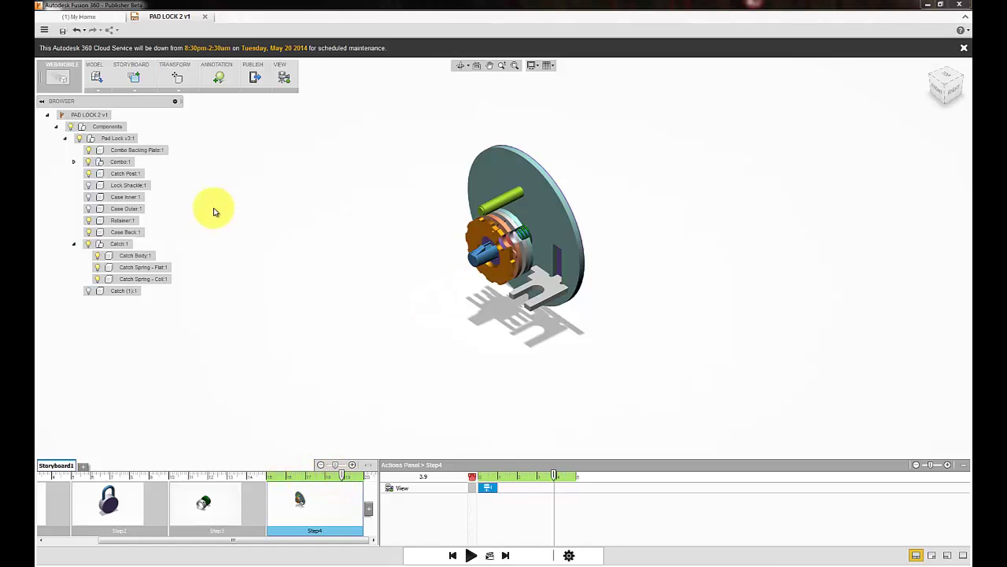
pyautogui.click(122, 162)
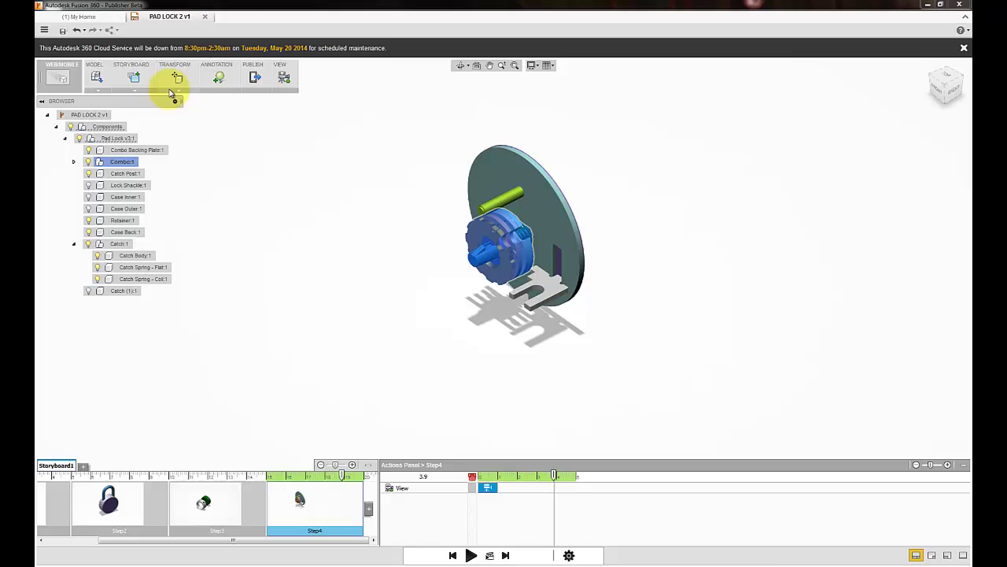
pyautogui.click(177, 77)
pyautogui.moveTo(461, 261); pyautogui.dragTo(322, 301)
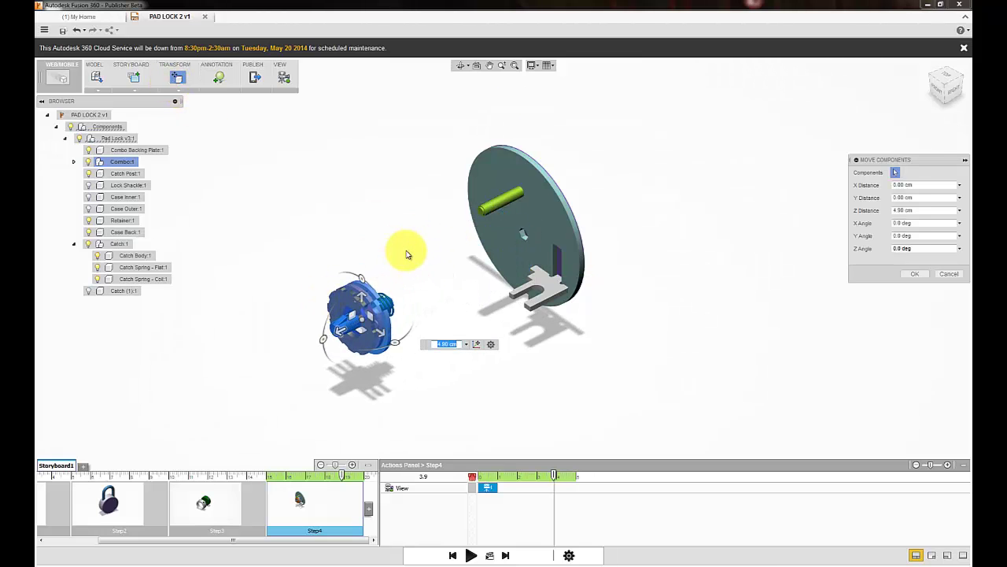
pyautogui.press('Return')
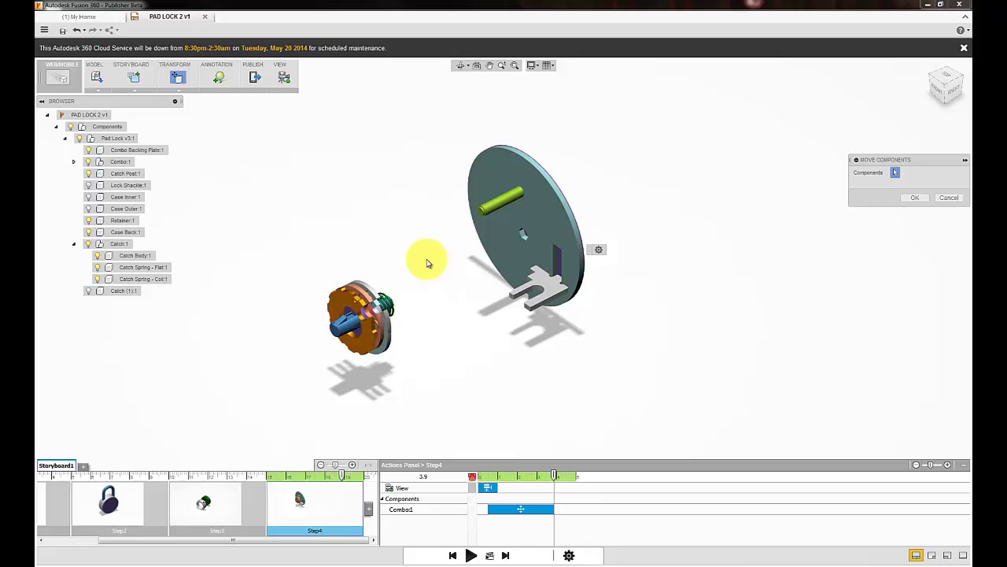
# Add a fifth storyboard step after Step4.
pyautogui.click(370, 510)
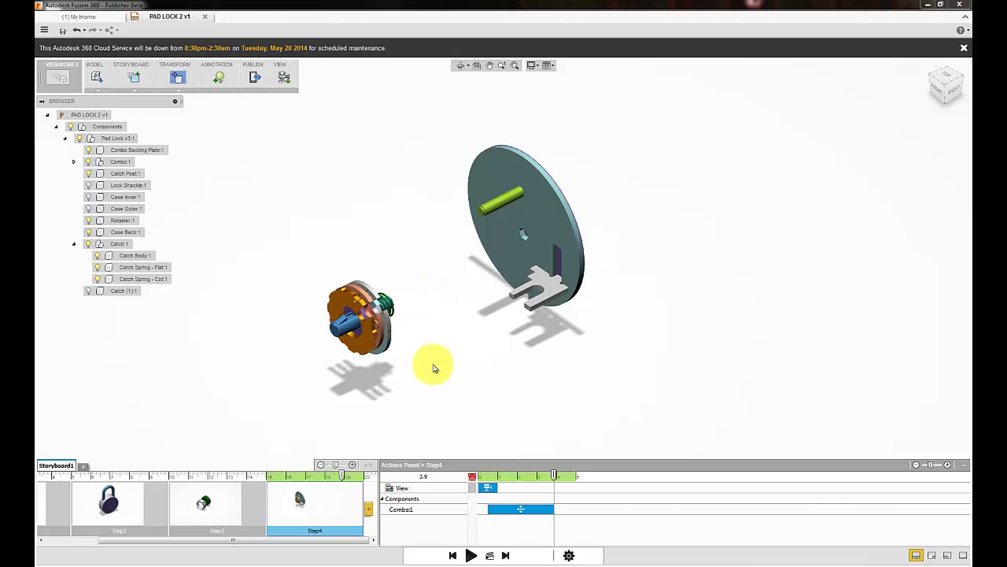